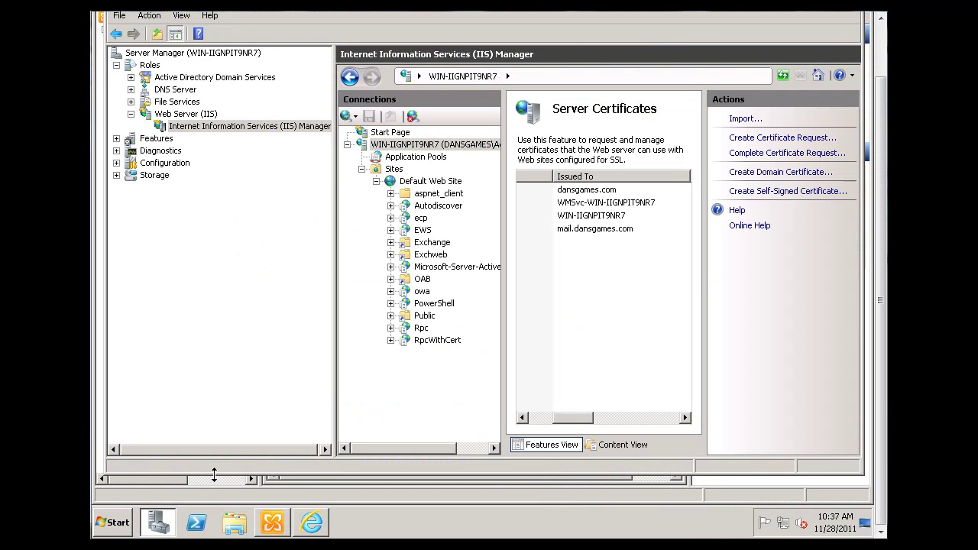
Scroll the Server Manager overview to Features Summary, confirming RPC over HTTP Proxy among 4 installed features
left_click(165, 524)
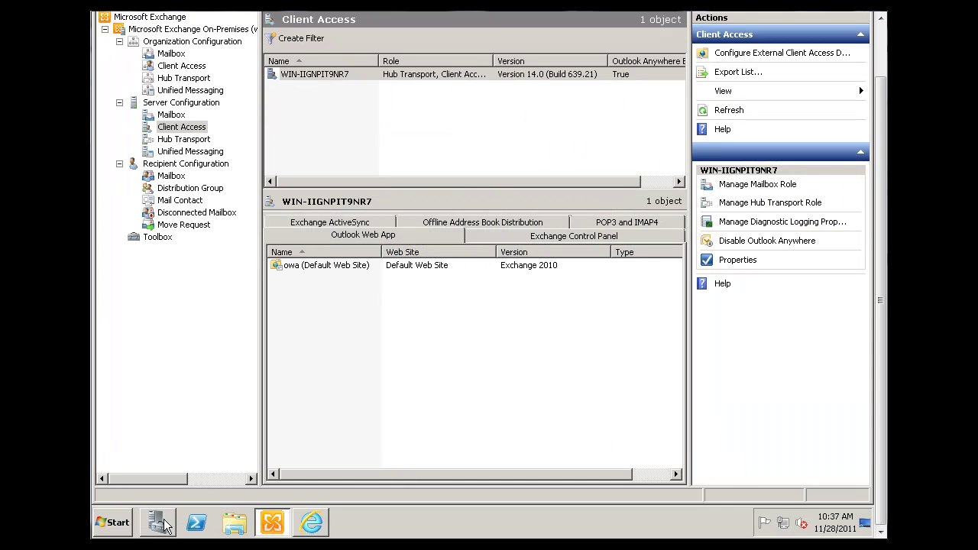
left_click(162, 523)
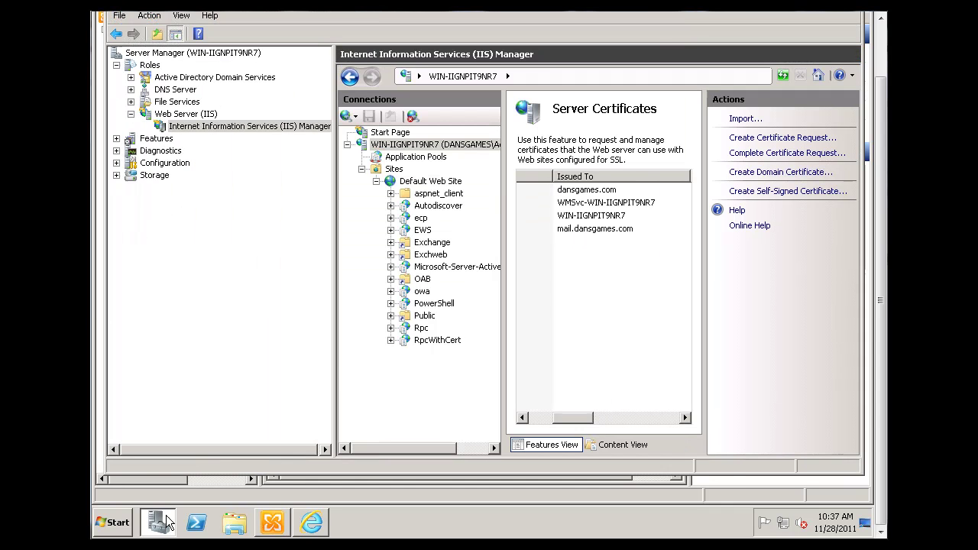
left_click(171, 54)
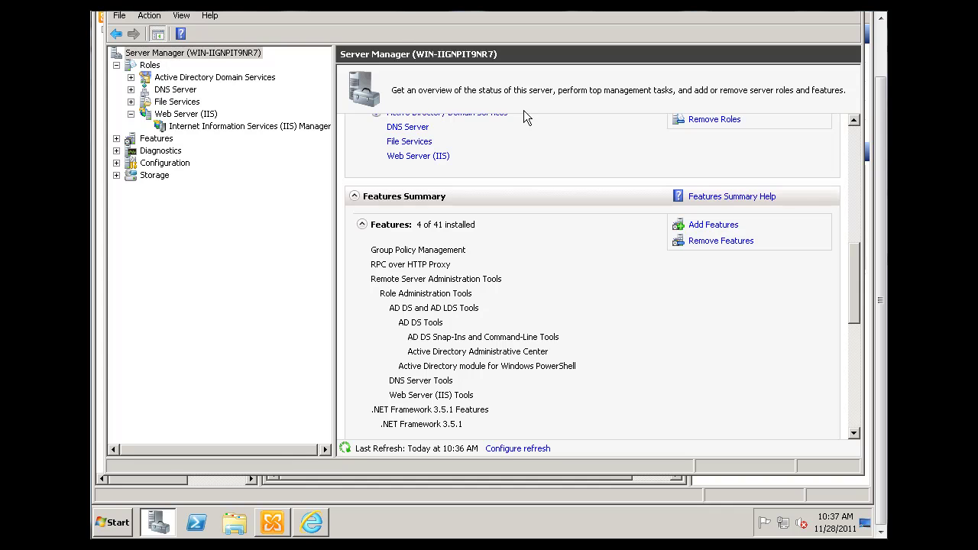
left_click_drag(855, 240, 857, 166)
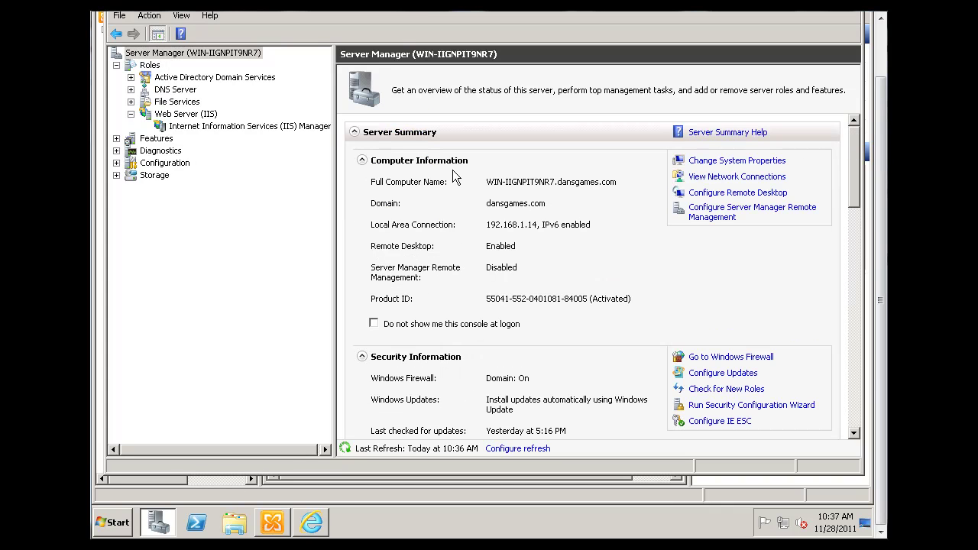
left_click(135, 55)
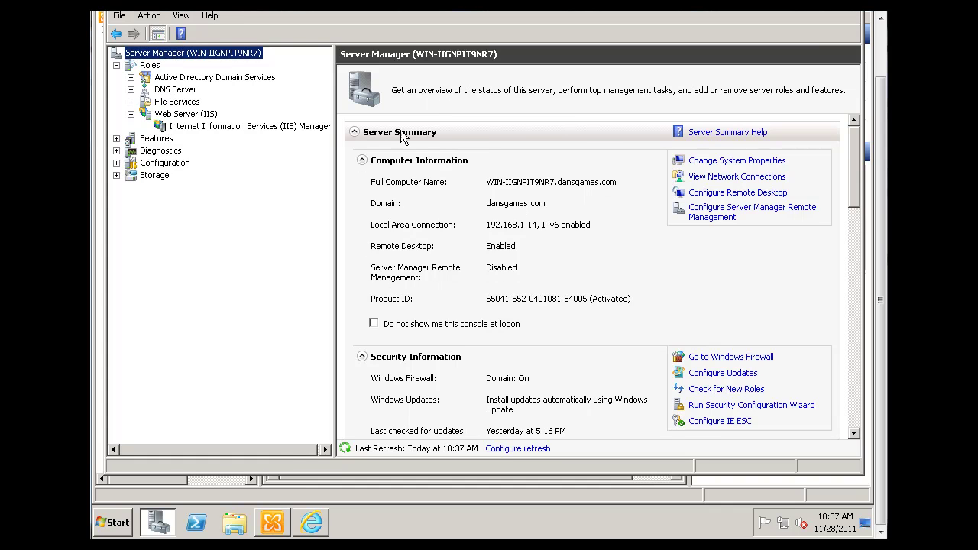
left_click_drag(853, 162, 856, 286)
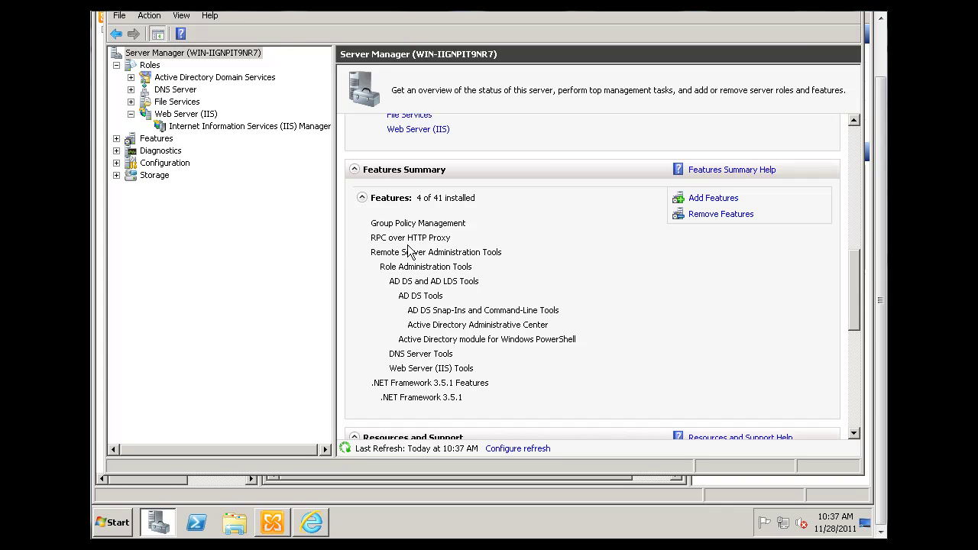
left_click(703, 200)
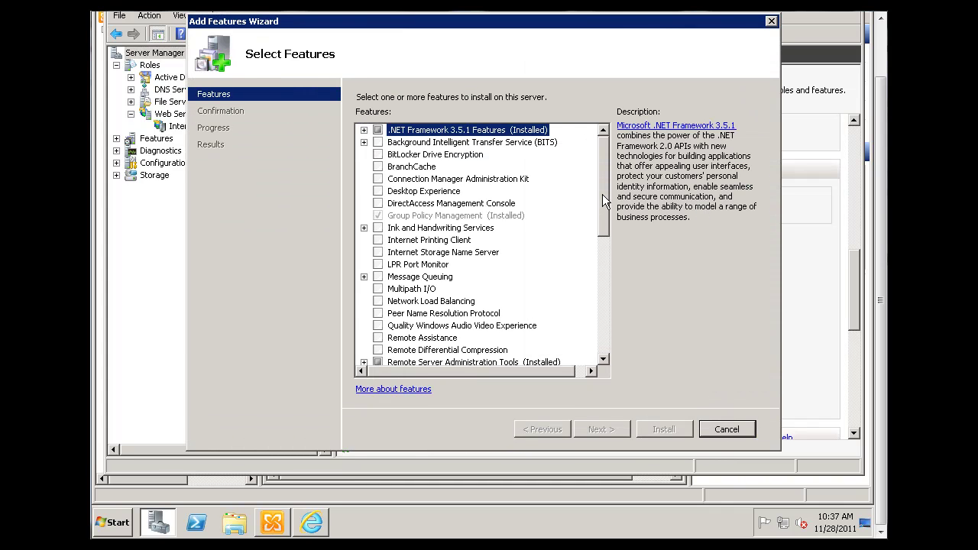
left_click_drag(603, 203, 603, 258)
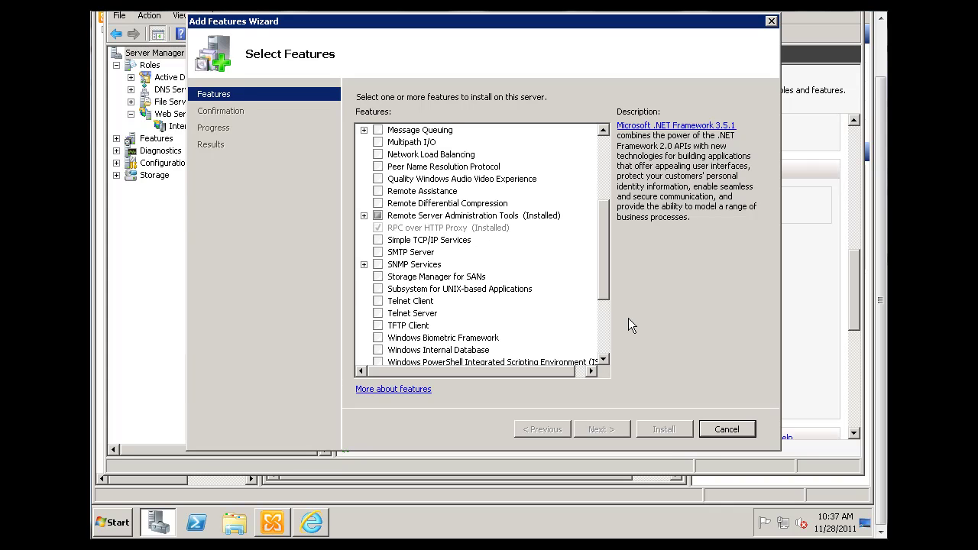
left_click(750, 430)
left_click(535, 246)
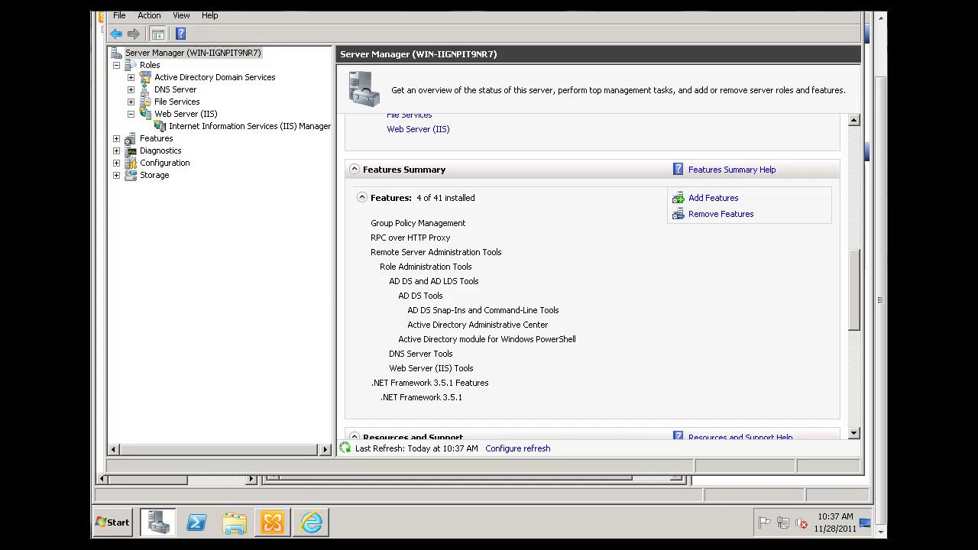
key("alt+Tab")
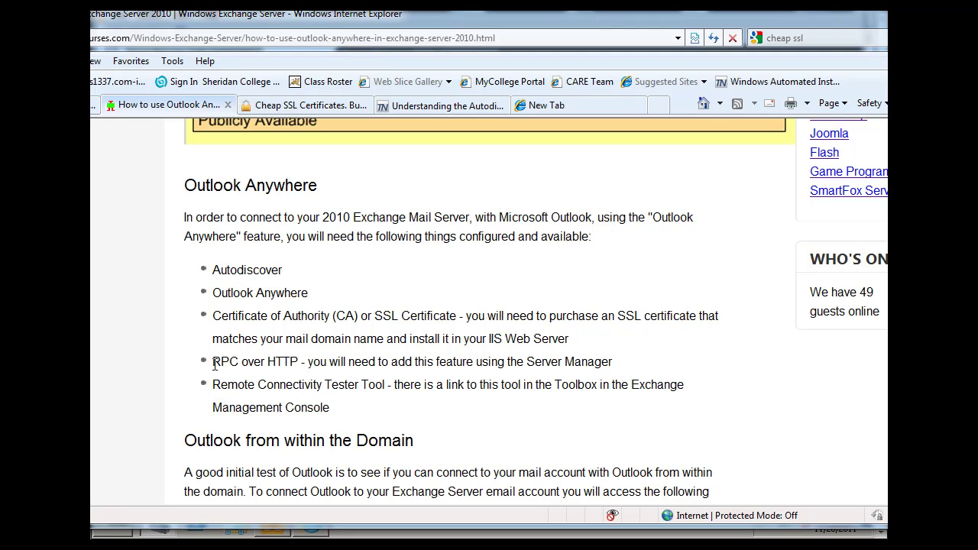
left_click_drag(220, 364, 367, 344)
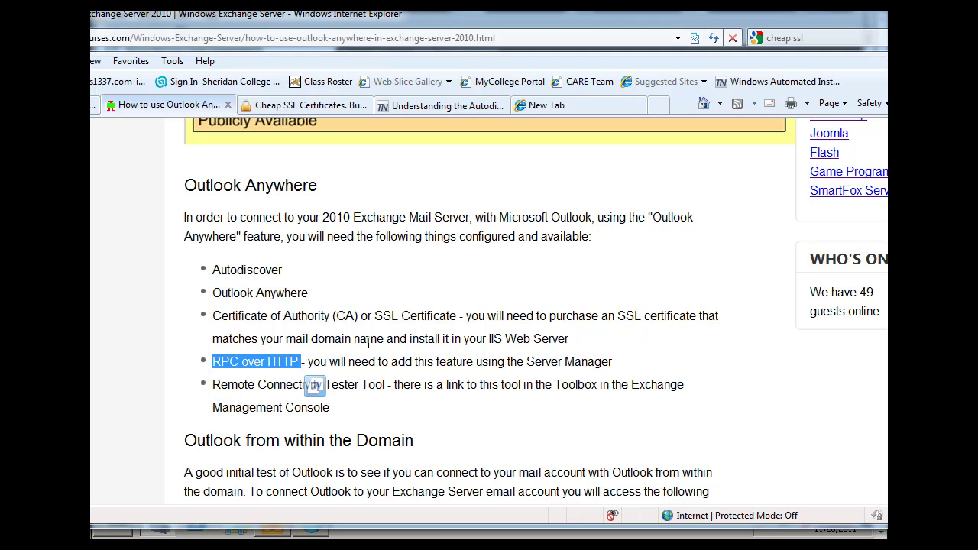
left_click(426, 415)
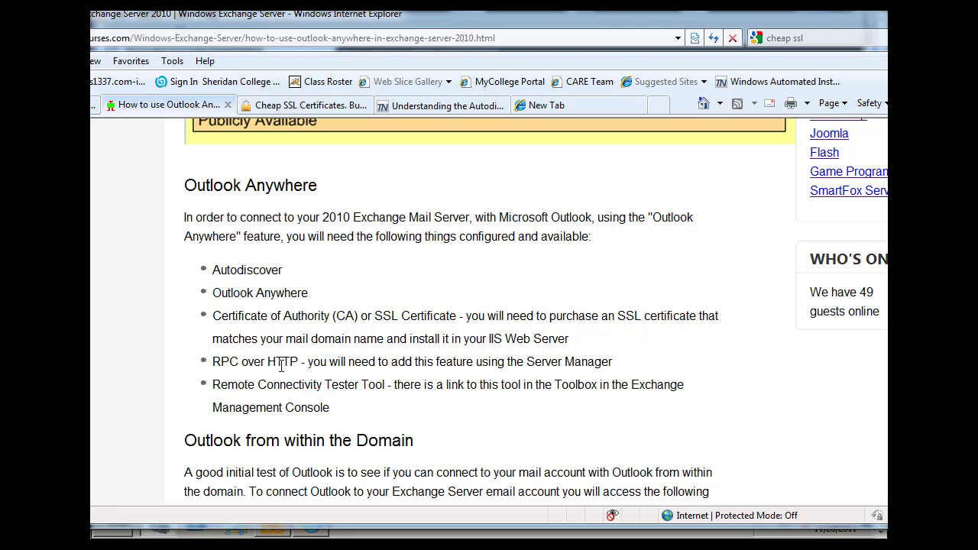
left_click_drag(212, 384, 387, 385)
left_click(407, 413)
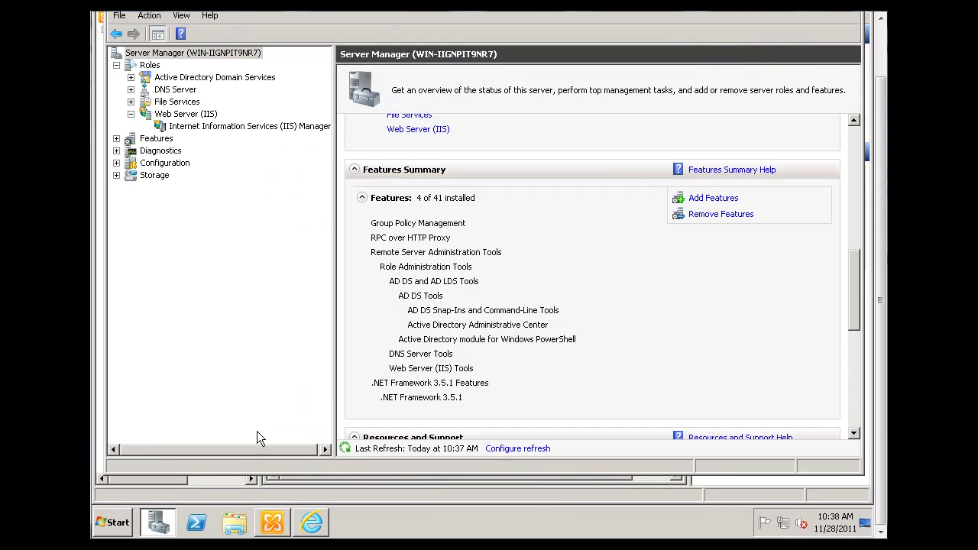
Launch the Remote Connectivity Analyzer from the Exchange Management Console Toolbox in Internet Explorer
mouse_move(273, 526)
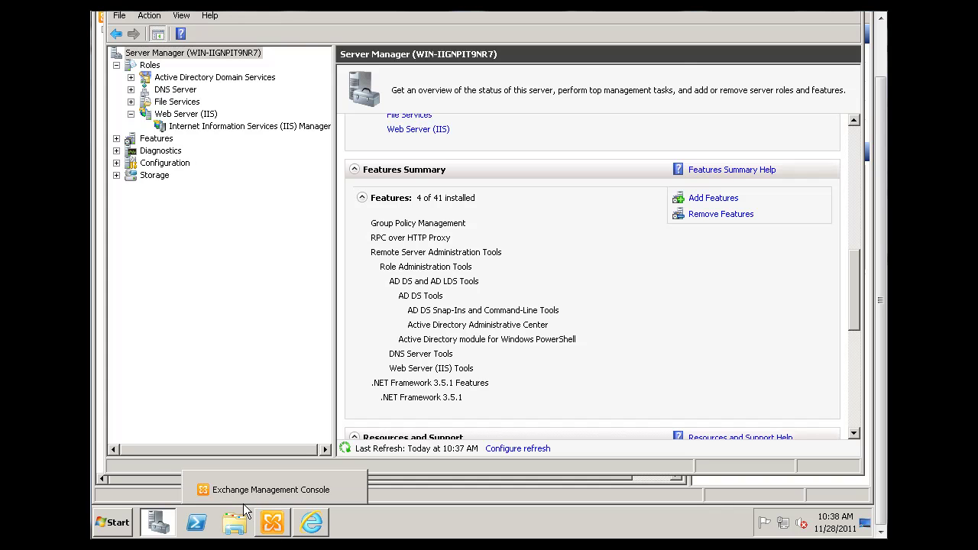
left_click(272, 526)
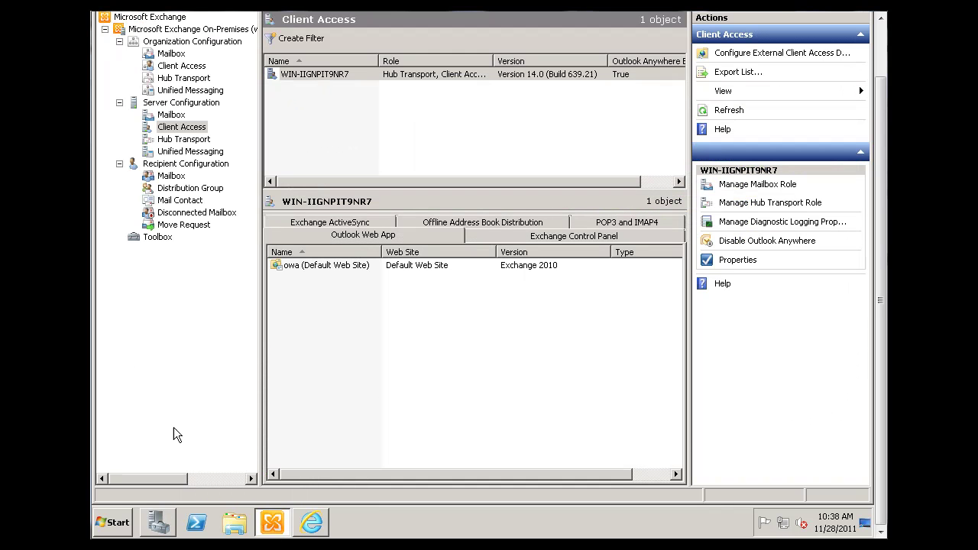
left_click(158, 239)
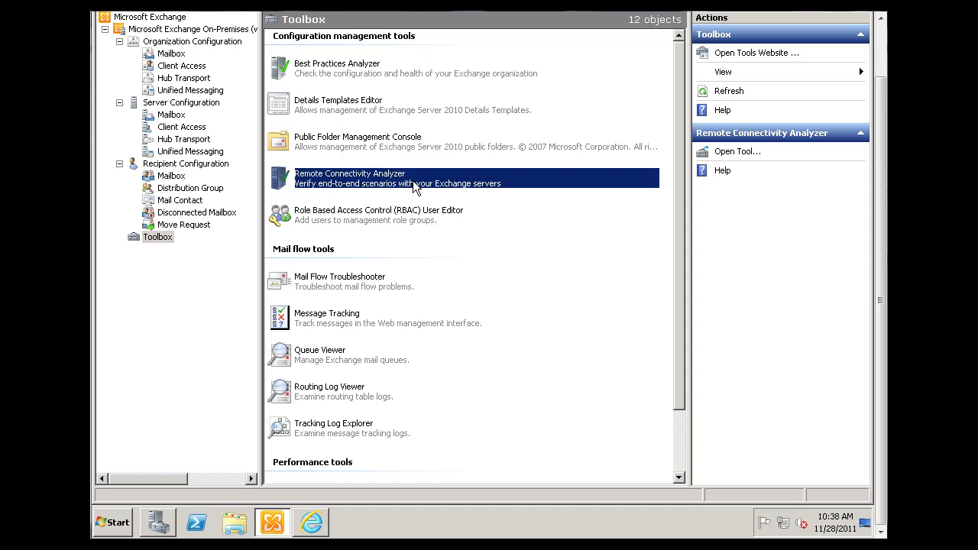
left_click(313, 523)
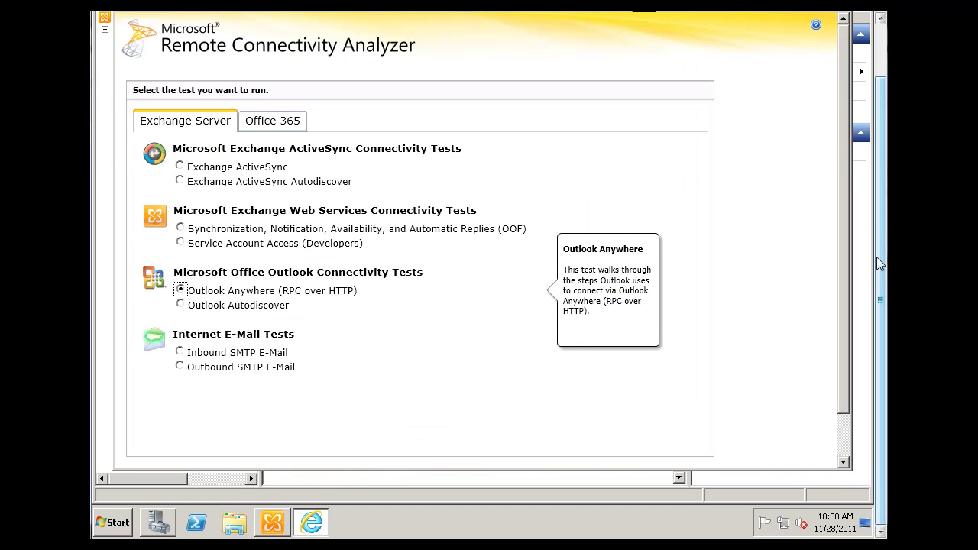
Keep Outlook Anywhere (RPC over HTTP) selected on the Exchange Server tab and scroll down to Next
left_click_drag(877, 257, 876, 218)
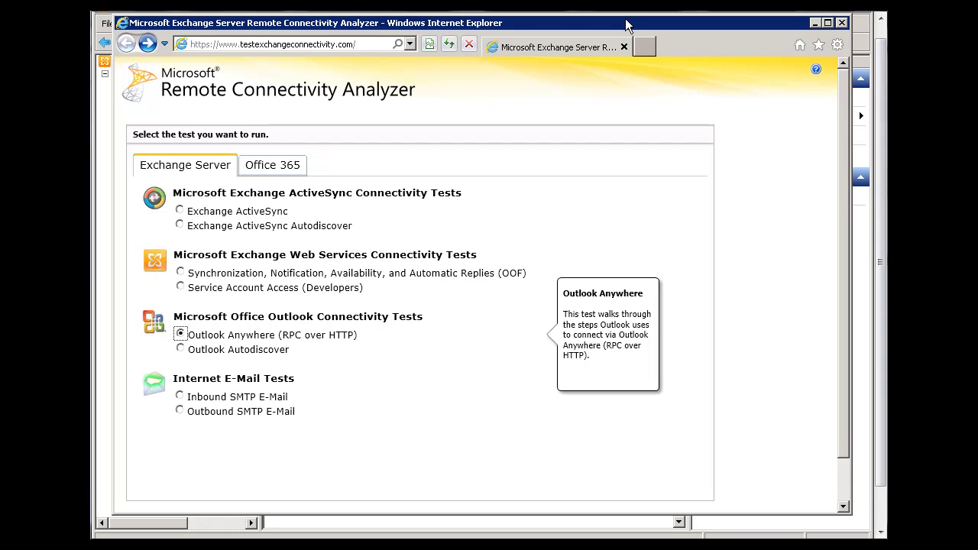
left_click_drag(626, 19, 631, 21)
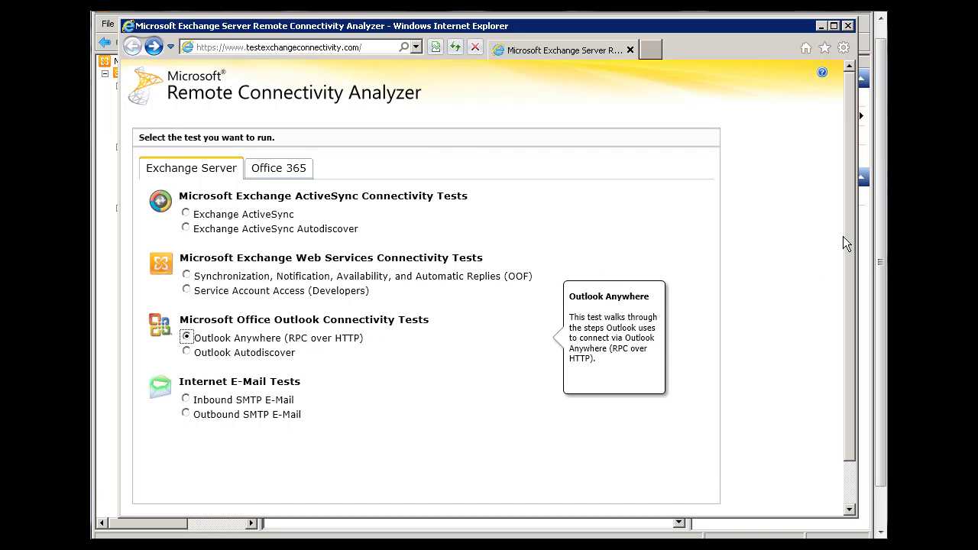
scroll(850, 252, "down", 1)
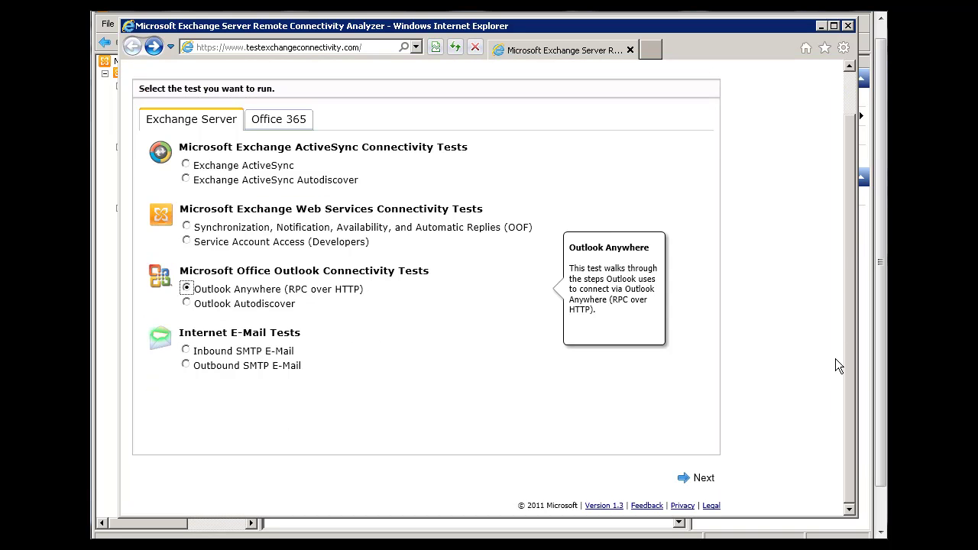
Move to the Outlook Anywhere test form and scroll from the E-mail address field to the Verification captcha
left_click(710, 480)
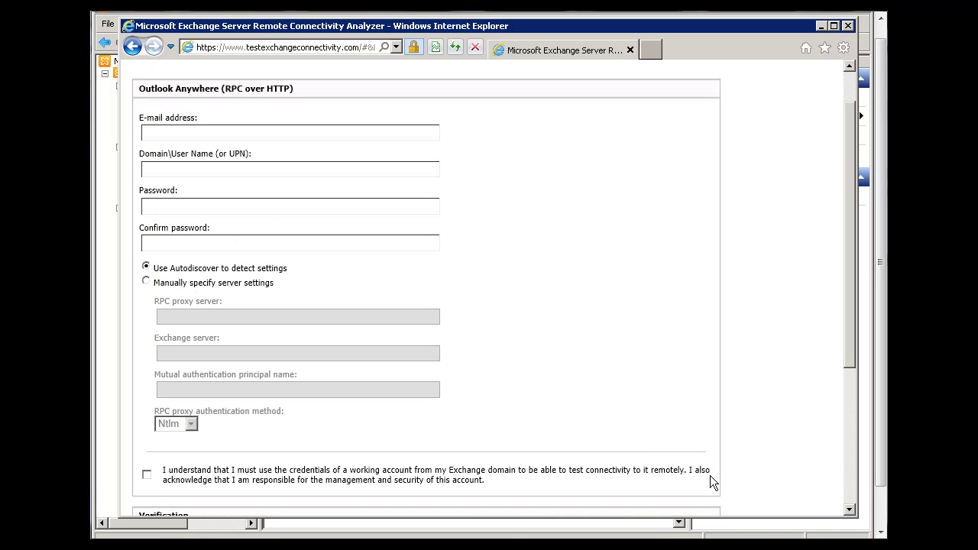
left_click(154, 131)
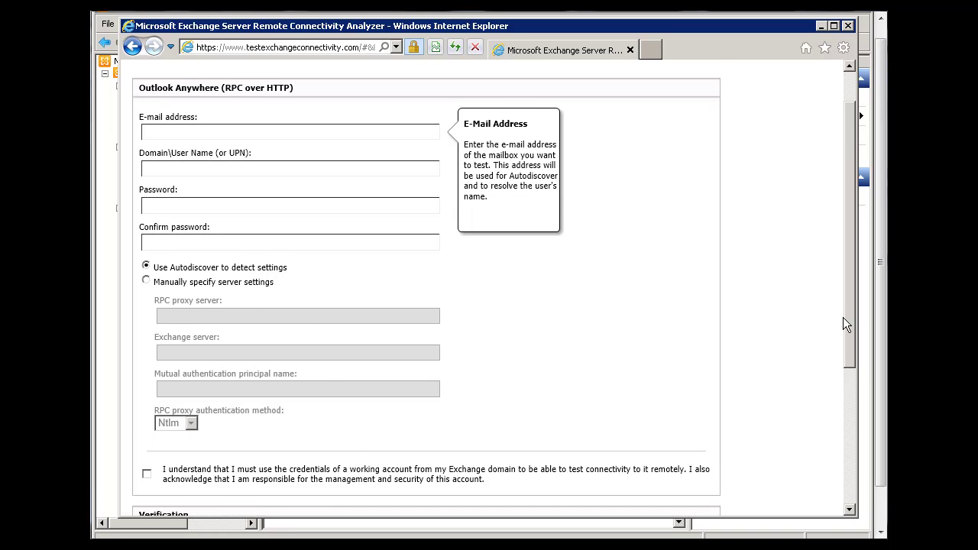
scroll(846, 317, "down", 2)
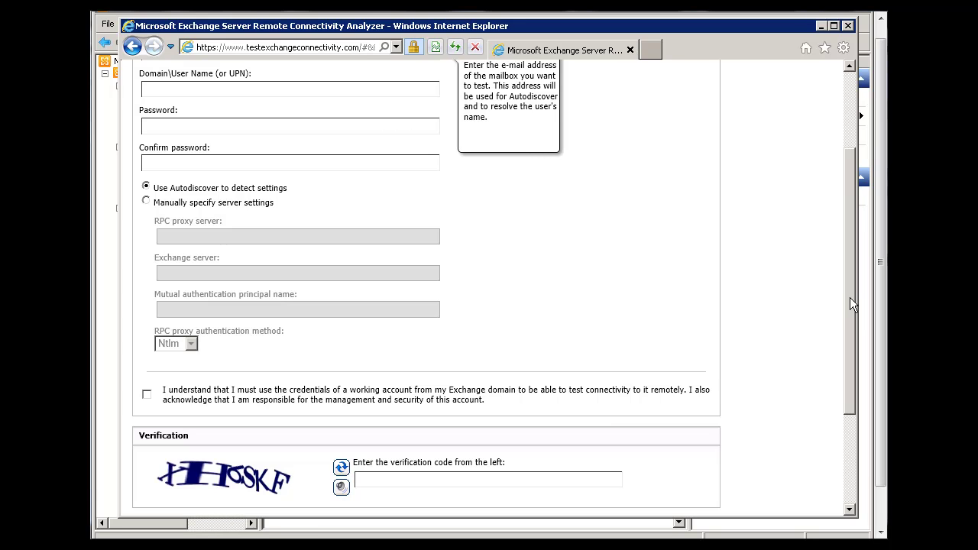
left_click_drag(850, 295, 849, 350)
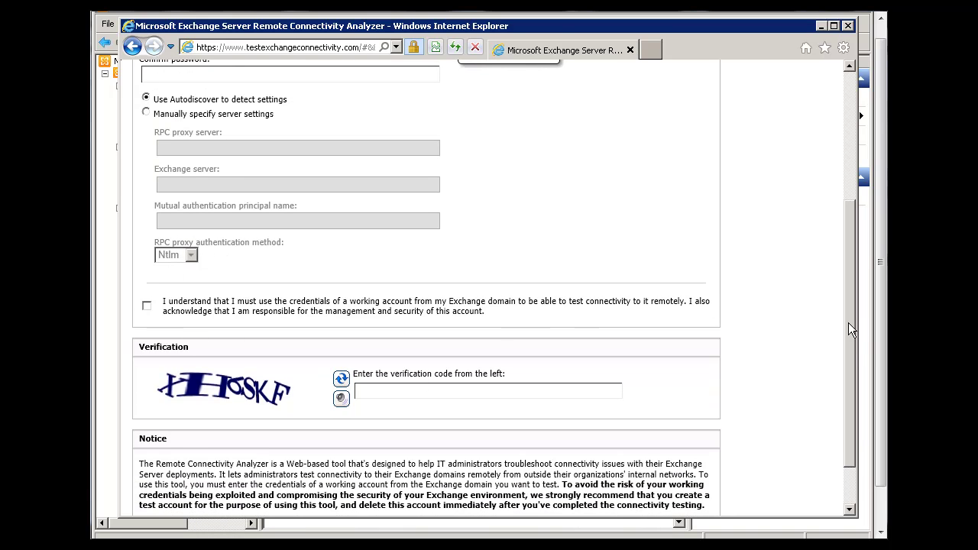
left_click_drag(848, 323, 827, 415)
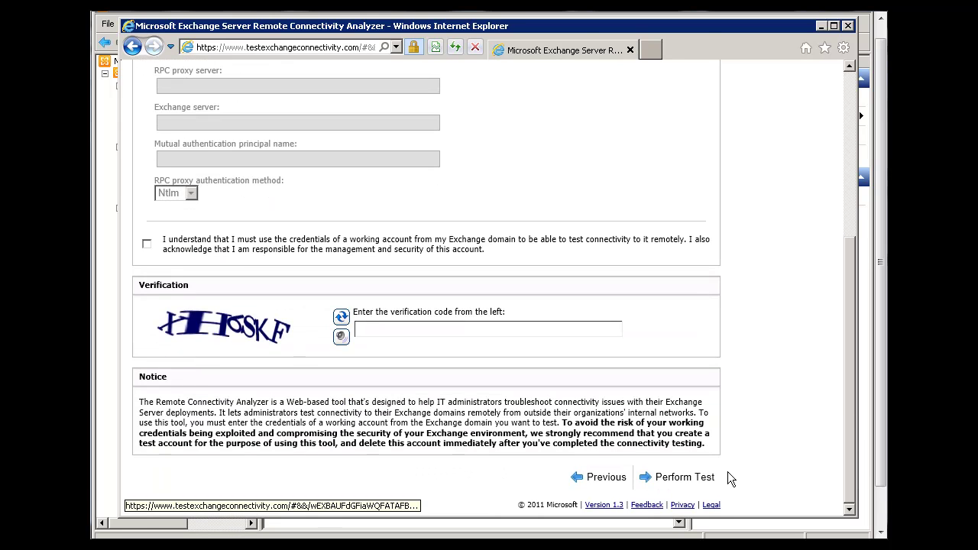
left_click_drag(846, 472, 879, 294)
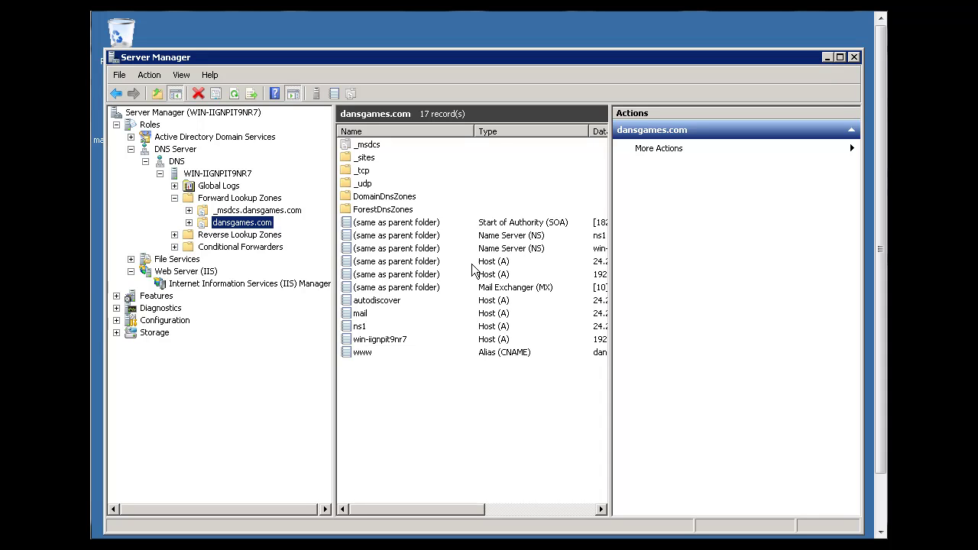
Inspect the autodiscover, MX and mail records in dansgames.com, ending on the autodiscover Host (A) record
left_click(386, 302)
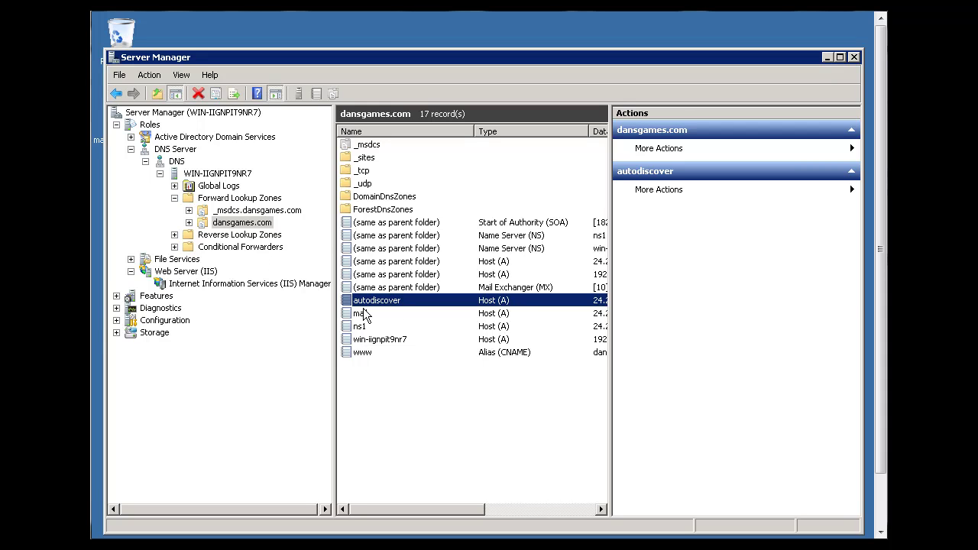
left_click(527, 288)
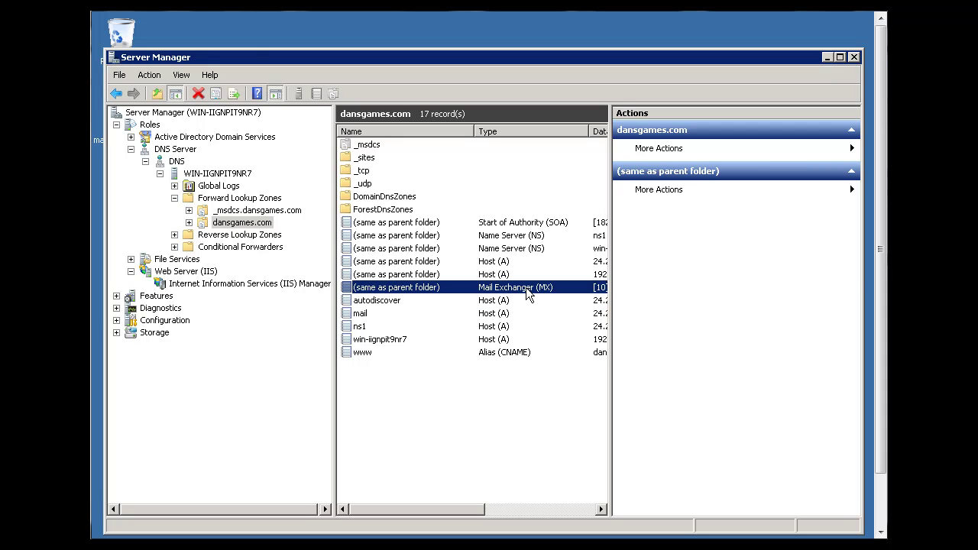
left_click(368, 317)
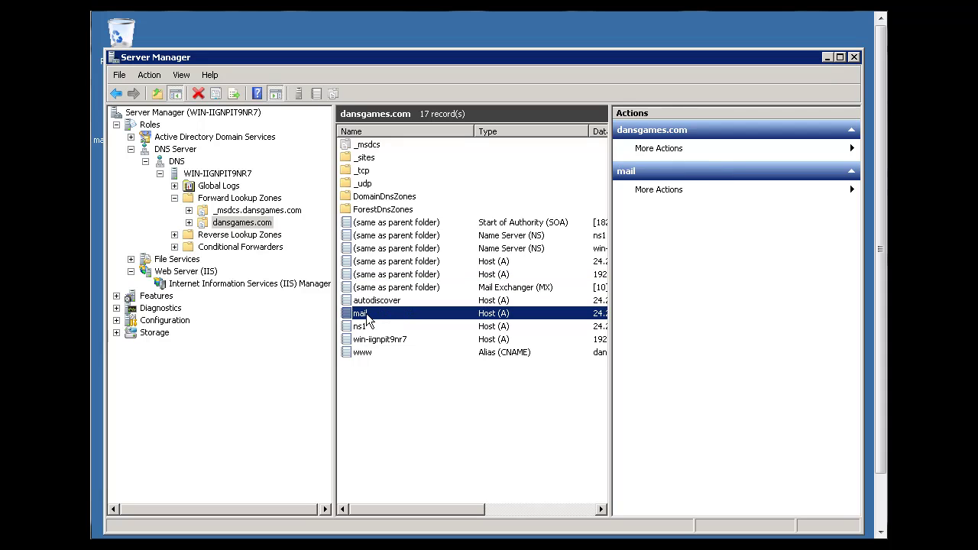
left_click(399, 300)
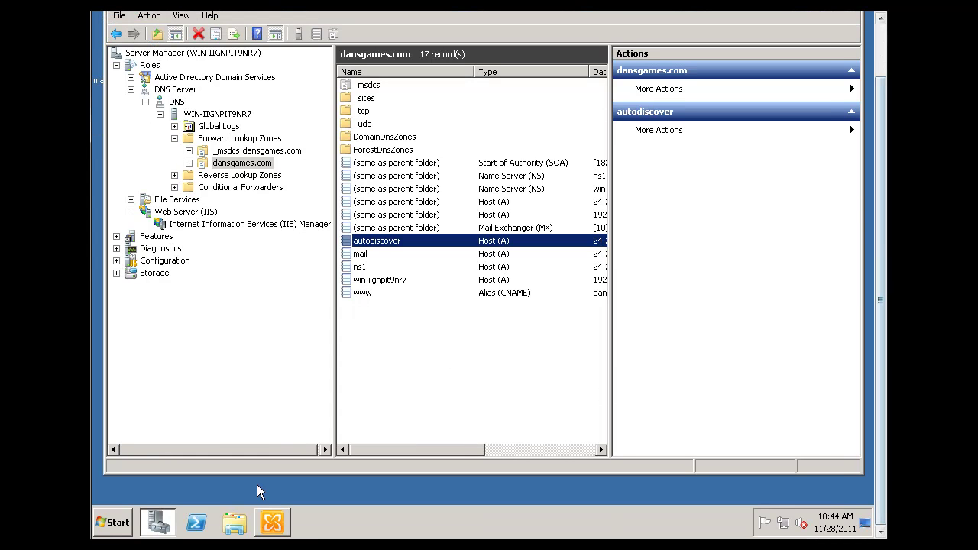
Show the Remote Connectivity Analyzer entry in the Exchange Management Console Toolbox
left_click(272, 526)
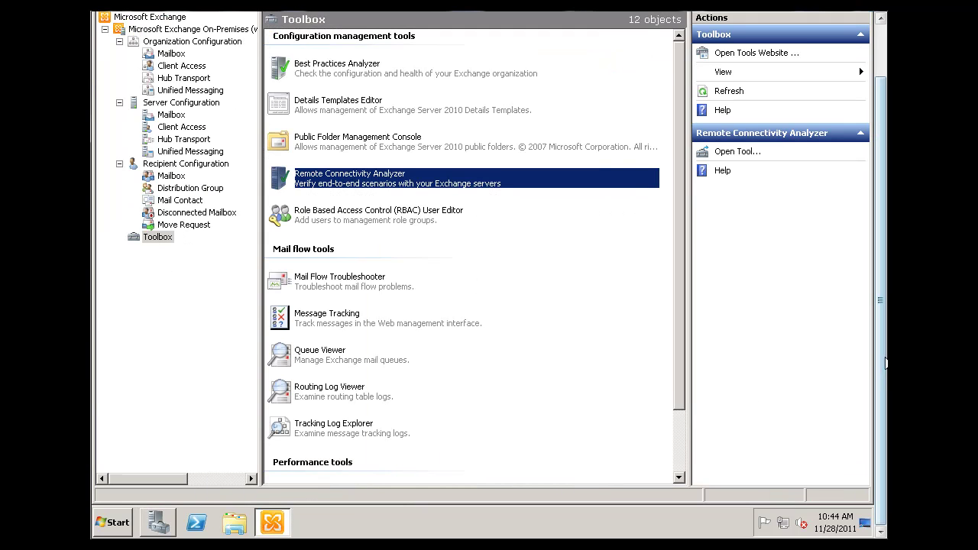
left_click_drag(879, 371, 877, 304)
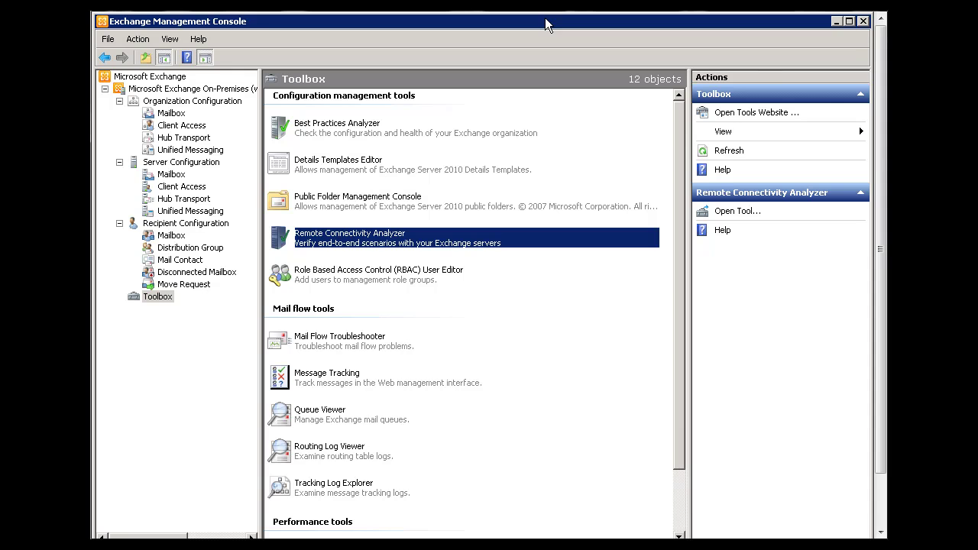
scroll(872, 256, "down", 2)
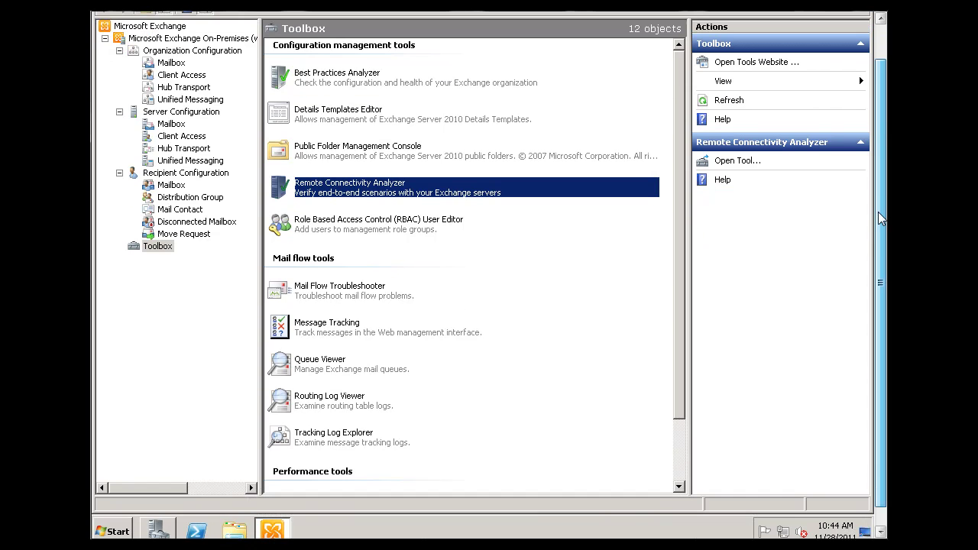
scroll(872, 256, "up", 2)
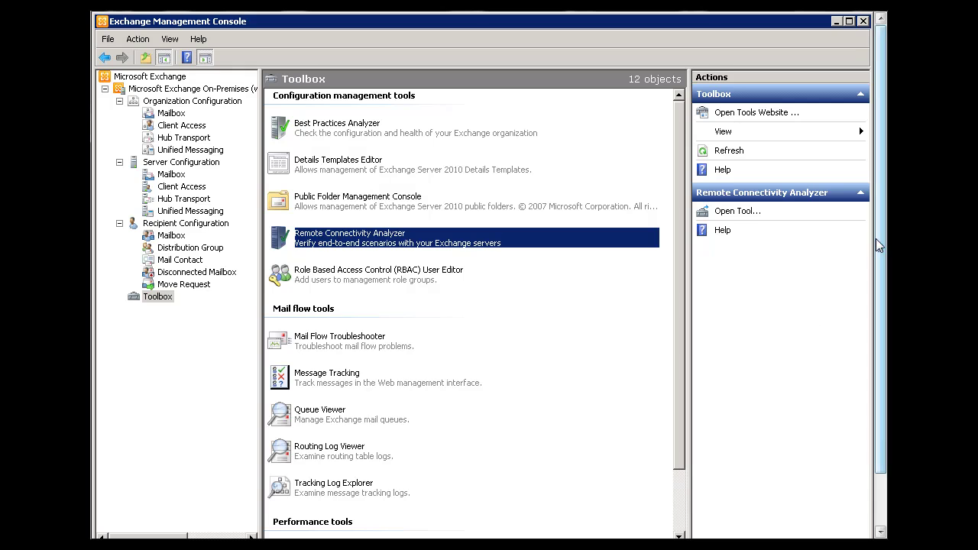
left_click_drag(879, 289, 871, 340)
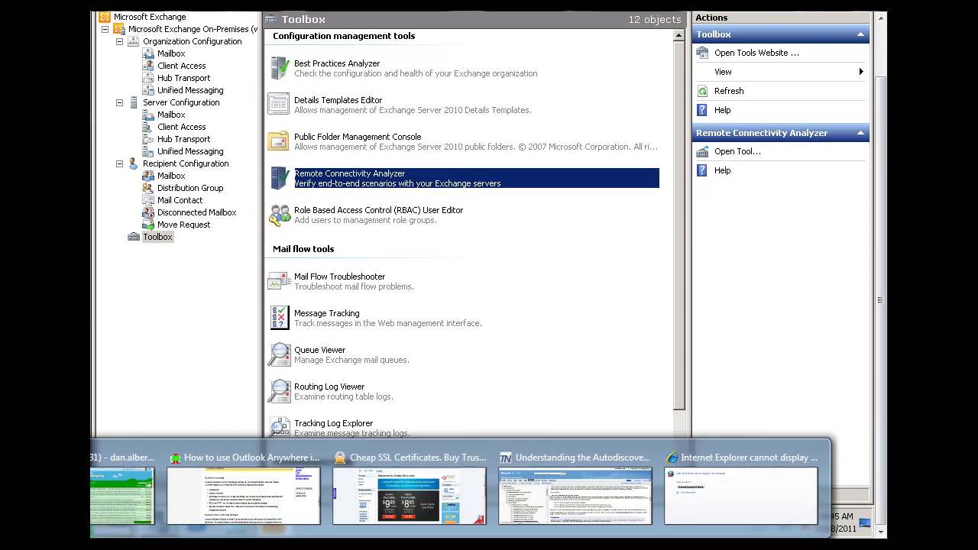
Return to the Outlook Anywhere how-to article in Internet Explorer and scroll up to its requirements list
left_click(374, 458)
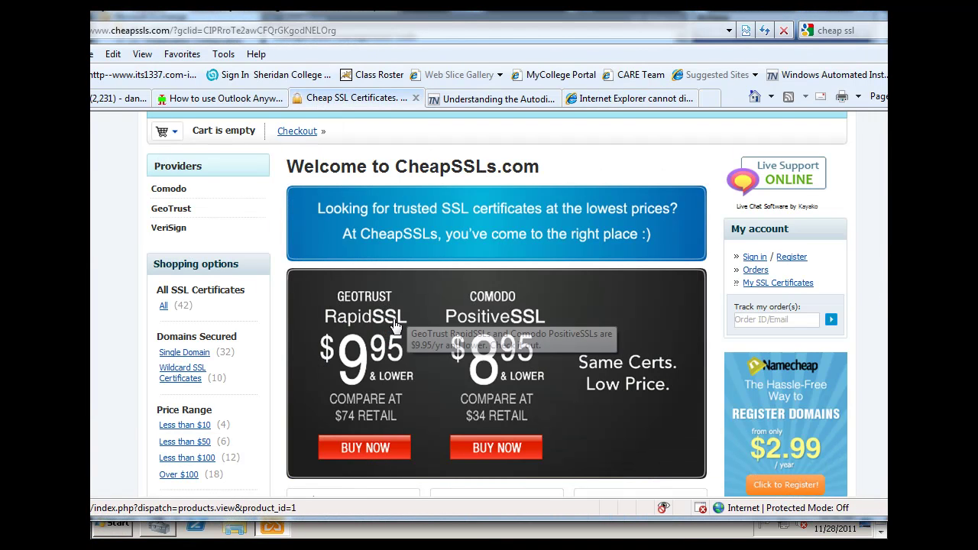
left_click(229, 97)
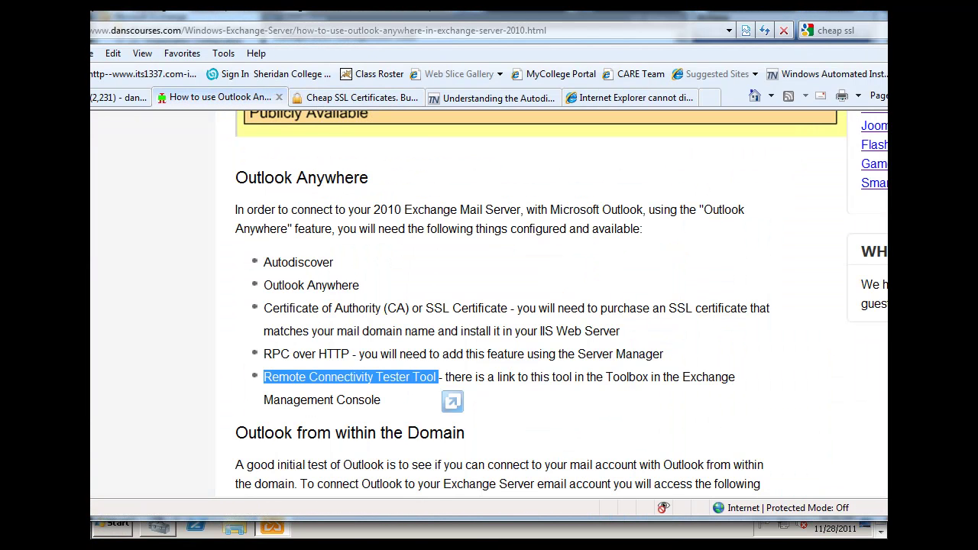
scroll(535, 305, "up", 4)
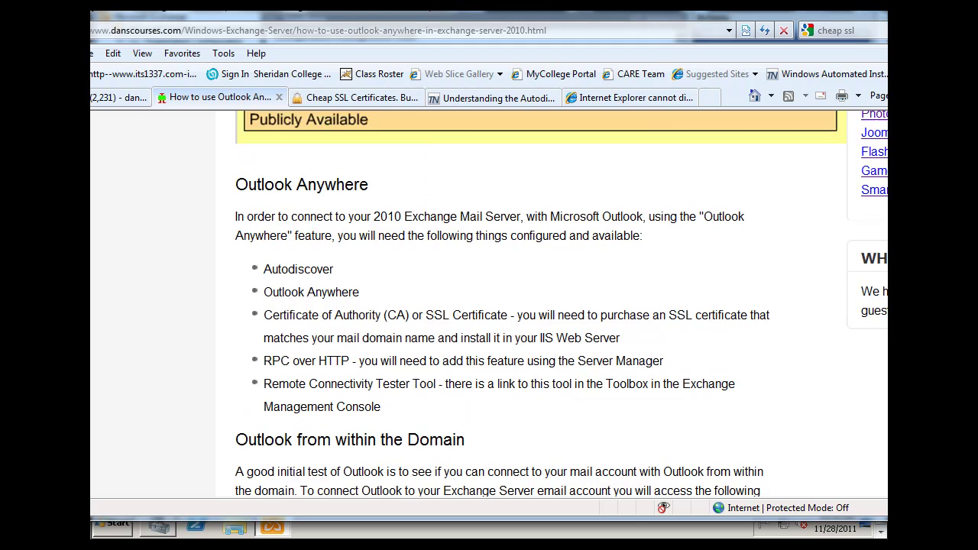